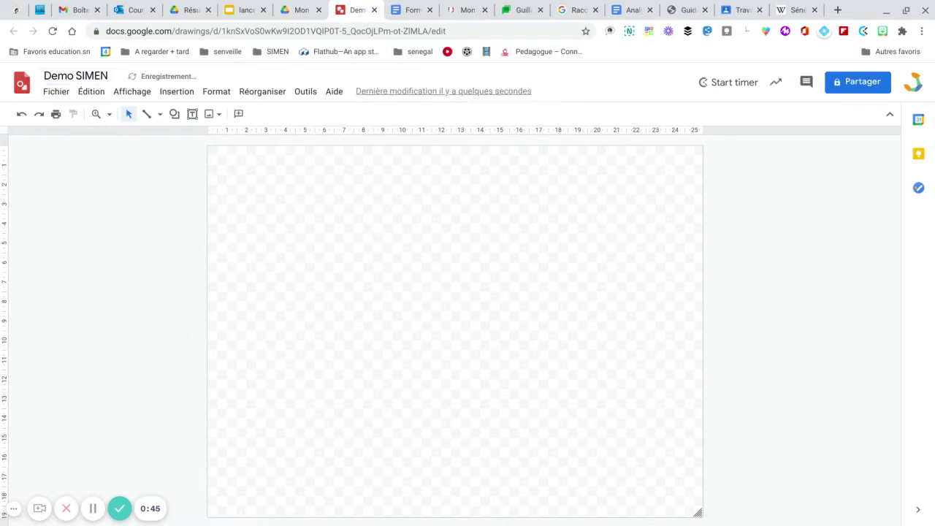
# - Add a text box about 9 cm wide and 2 cm high near the canvas's upper-left corner with the text "Sénégal"
pyautogui.click(169, 162)
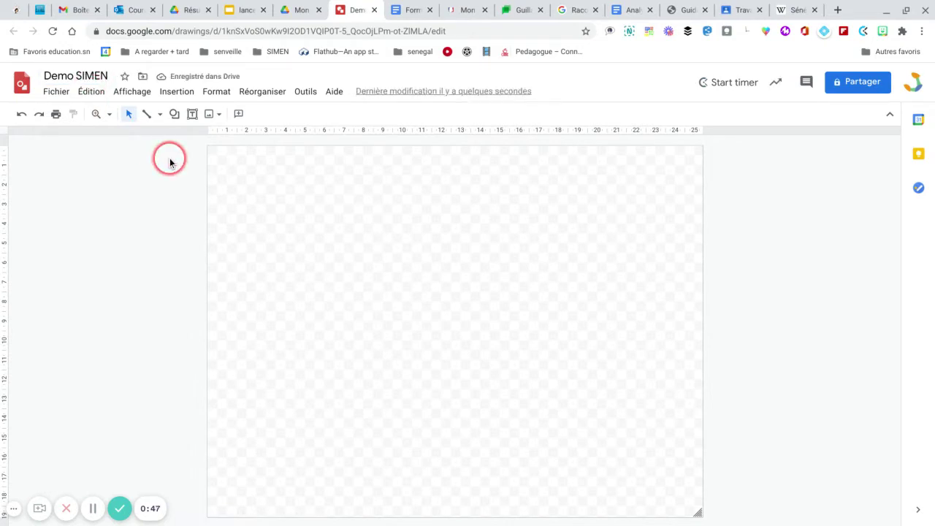
pyautogui.click(262, 175)
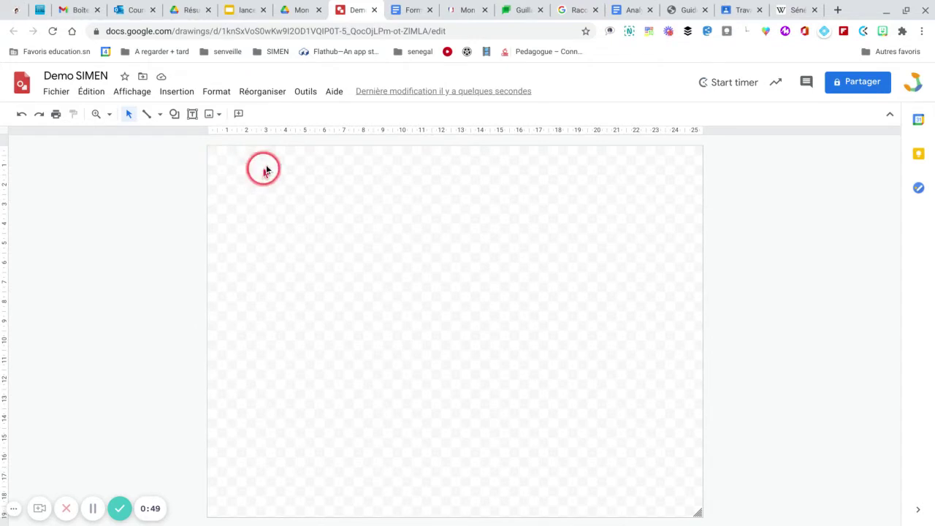
pyautogui.click(193, 115)
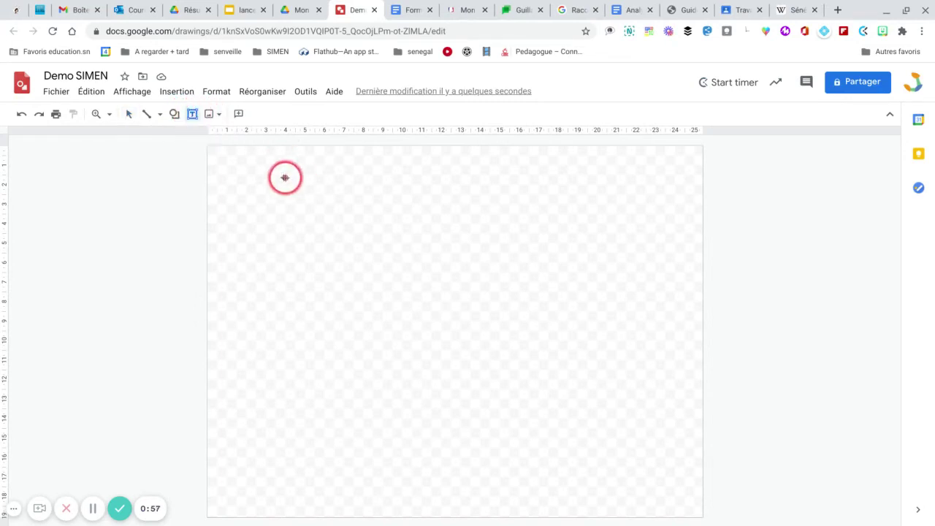
pyautogui.moveTo(254, 163); pyautogui.dragTo(426, 203)
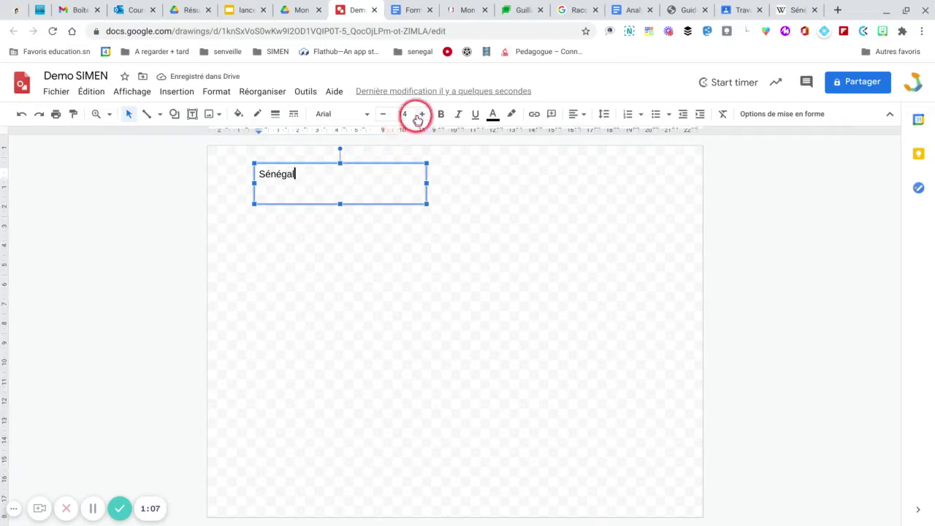
# - Format the word "Sénégal" in the Lobster font at size 48
pyautogui.click(295, 174)
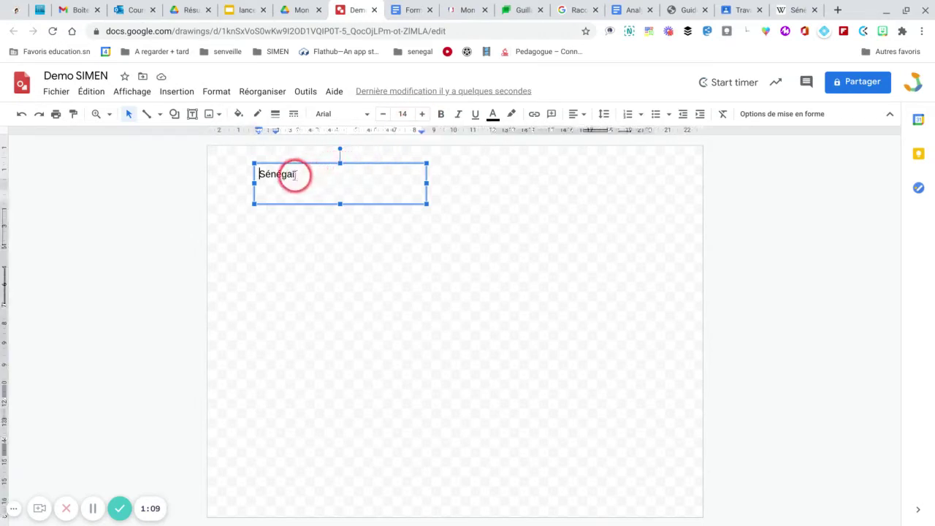
pyautogui.moveTo(295, 174); pyautogui.dragTo(261, 173)
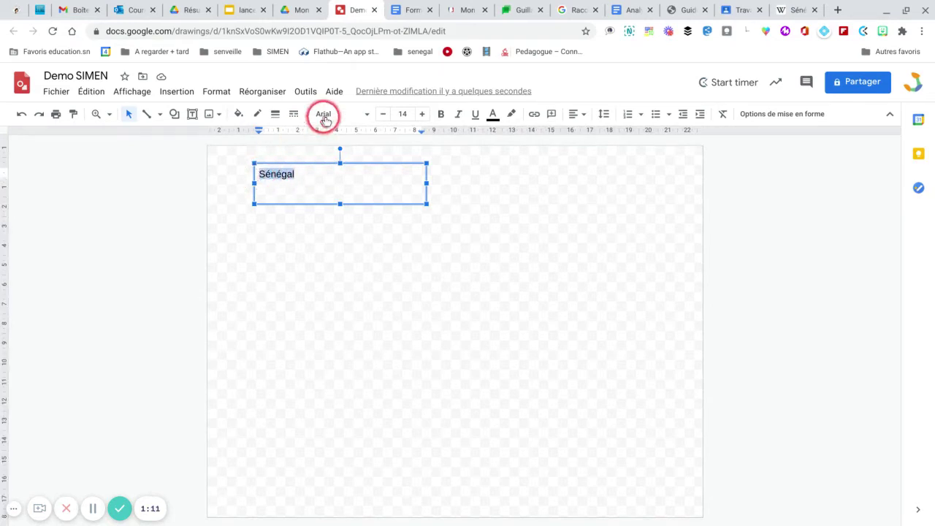
pyautogui.click(367, 115)
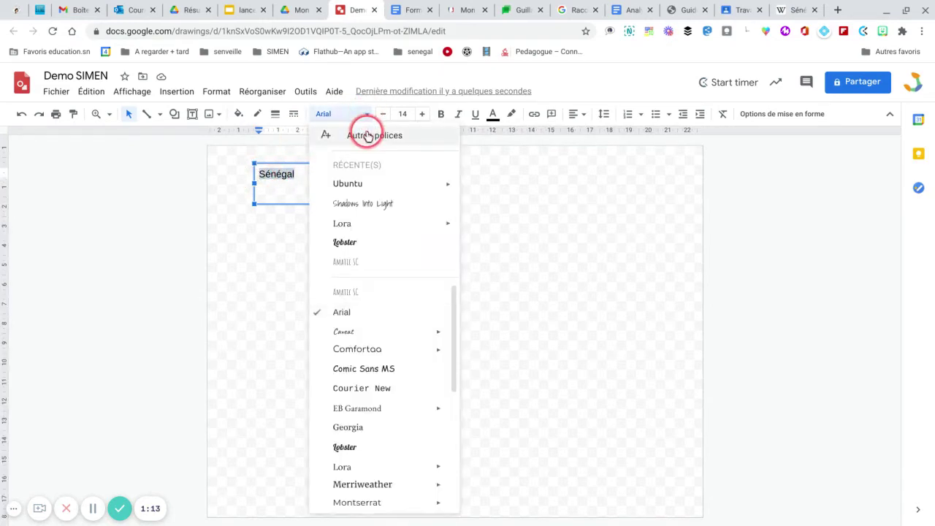
pyautogui.click(351, 242)
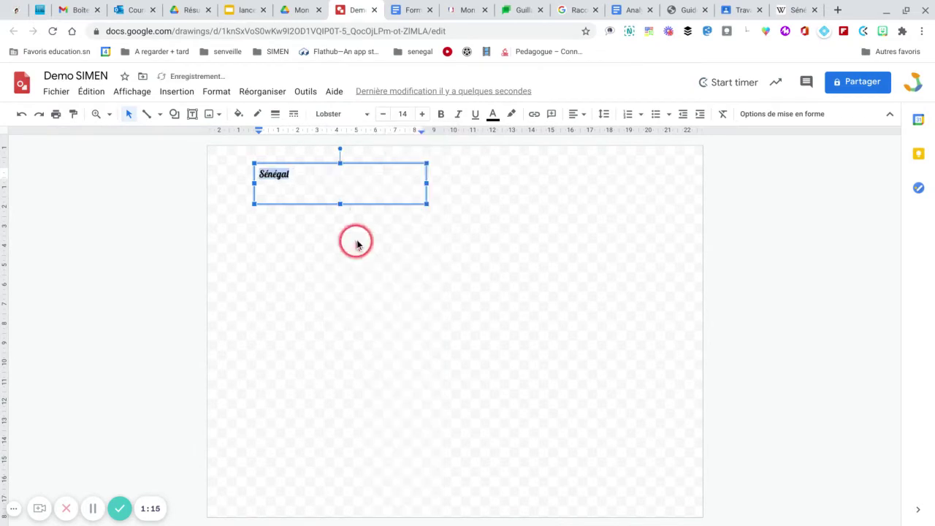
pyautogui.click(403, 114)
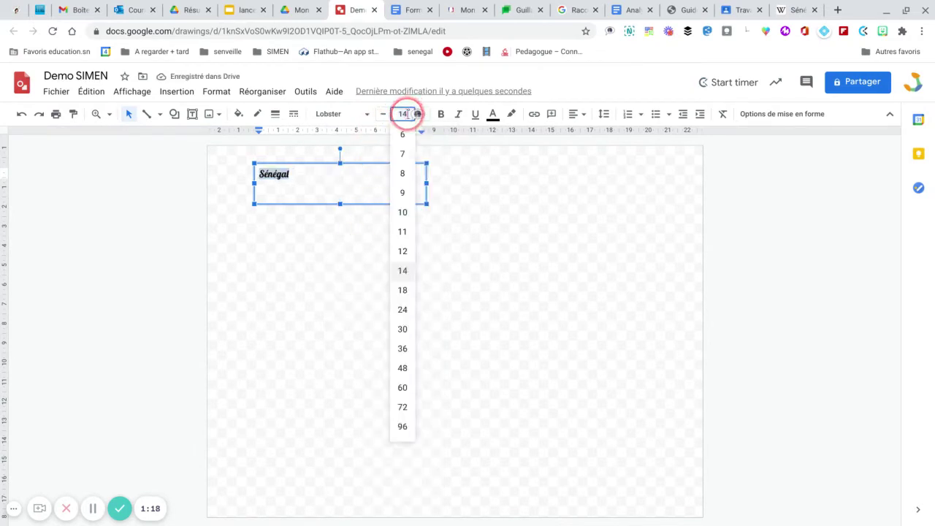
pyautogui.click(402, 368)
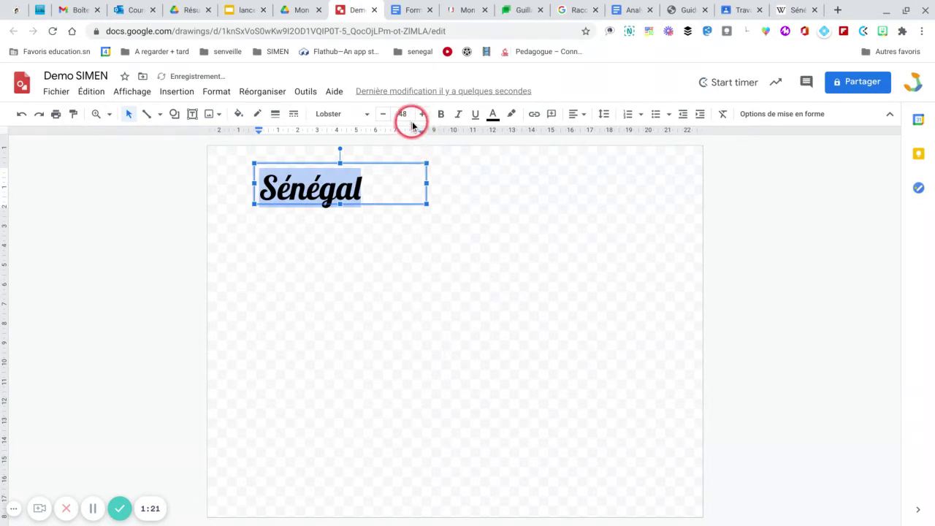
# - Color the "Sénégal" text dark green, then change it to a custom brighter green near #5ed22b
pyautogui.click(494, 115)
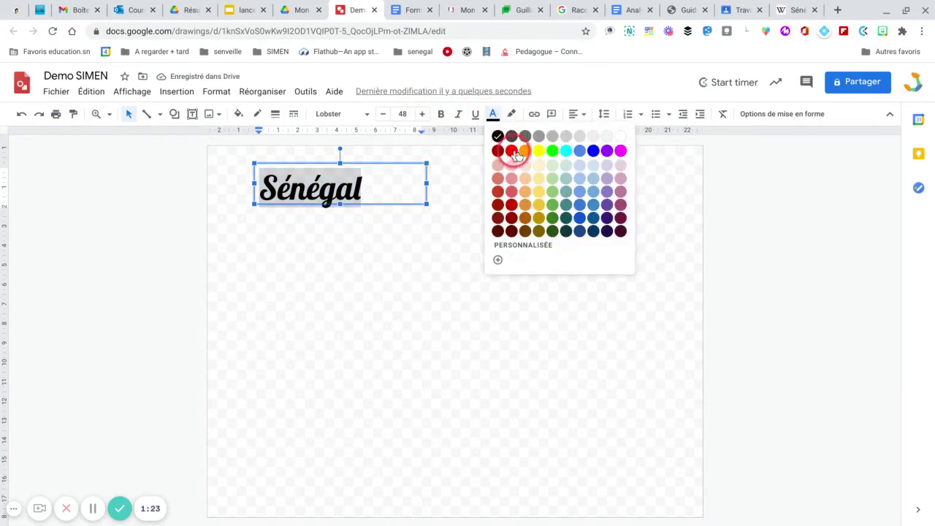
pyautogui.click(553, 216)
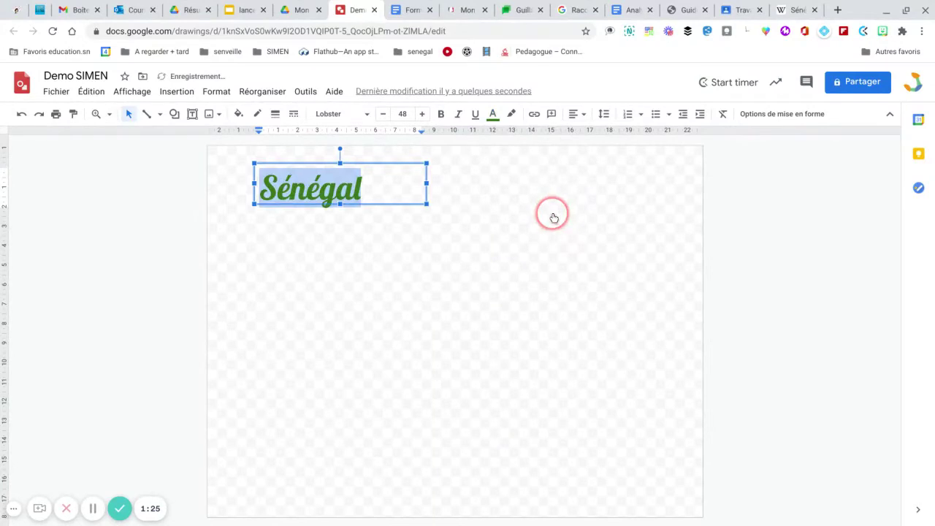
pyautogui.click(494, 115)
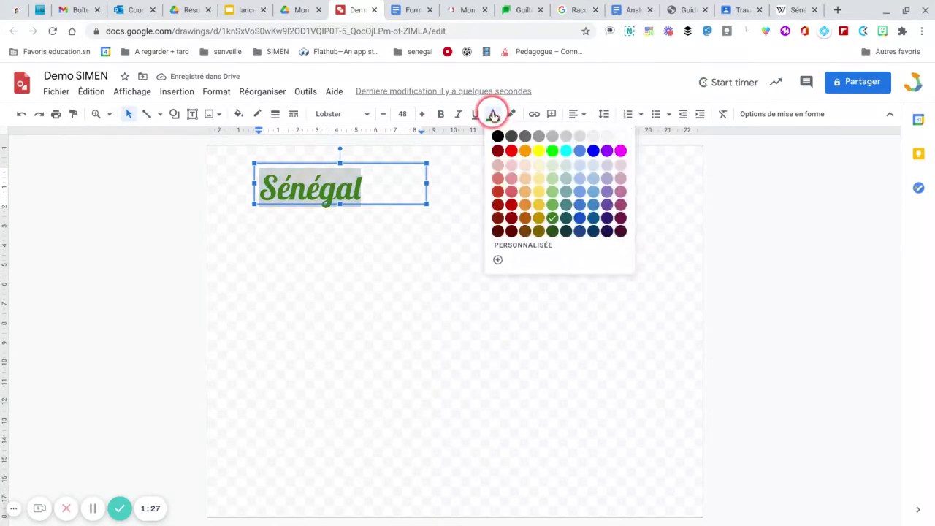
pyautogui.click(510, 249)
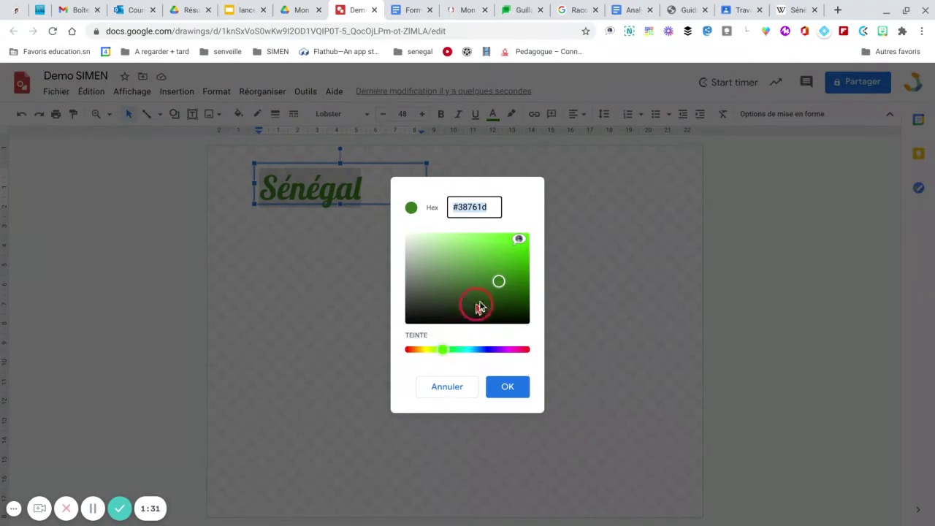
pyautogui.moveTo(498, 281); pyautogui.dragTo(501, 252)
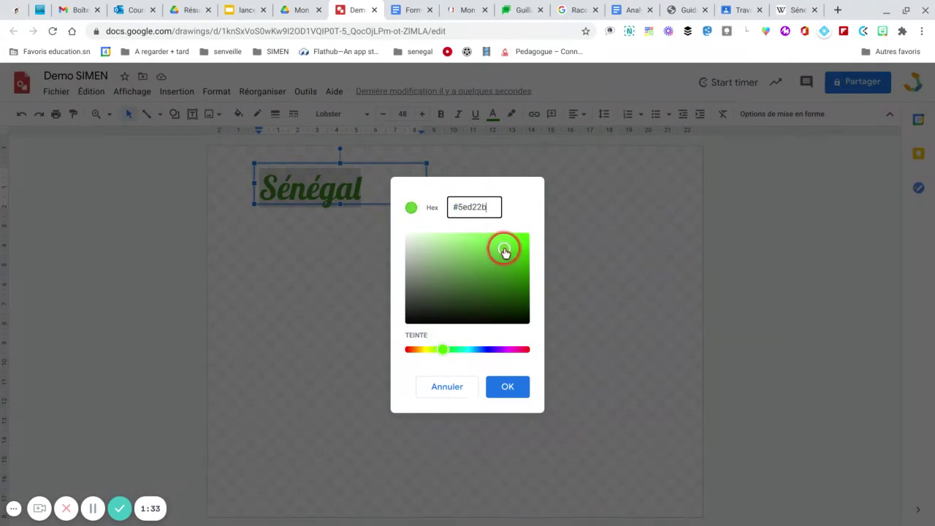
pyautogui.click(505, 386)
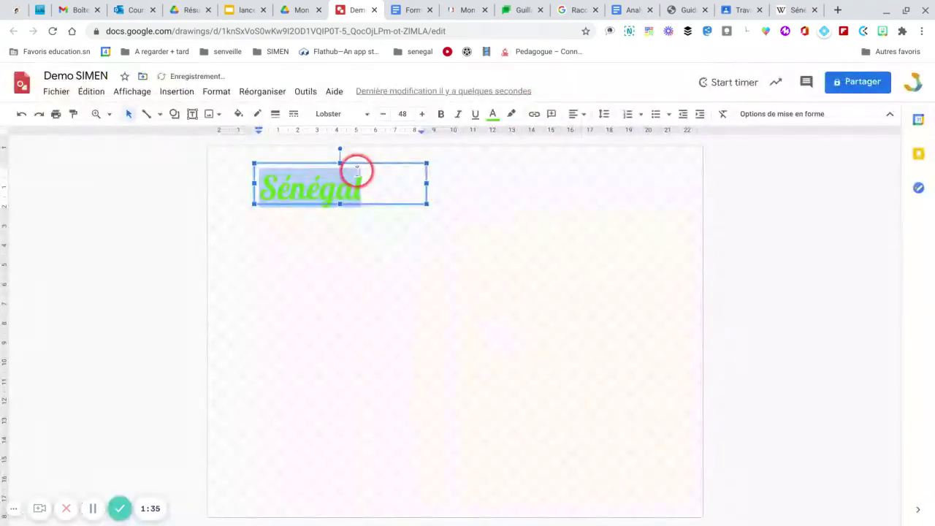
# - Increase the "Sénégal" text's font size to 71 and deselect its text box
pyautogui.click(422, 114)
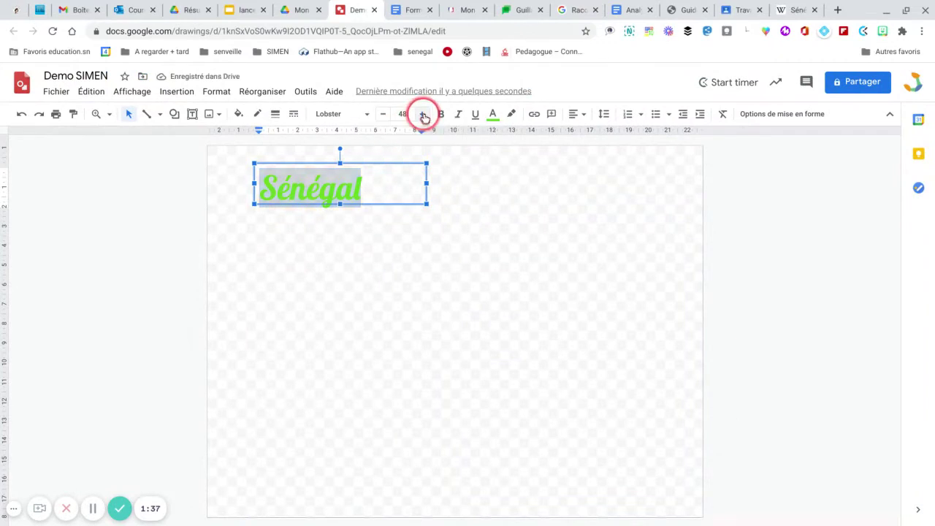
pyautogui.click(422, 114)
pyautogui.click(422, 114)
pyautogui.click(423, 115)
pyautogui.click(423, 115)
pyautogui.click(423, 115)
pyautogui.click(423, 115)
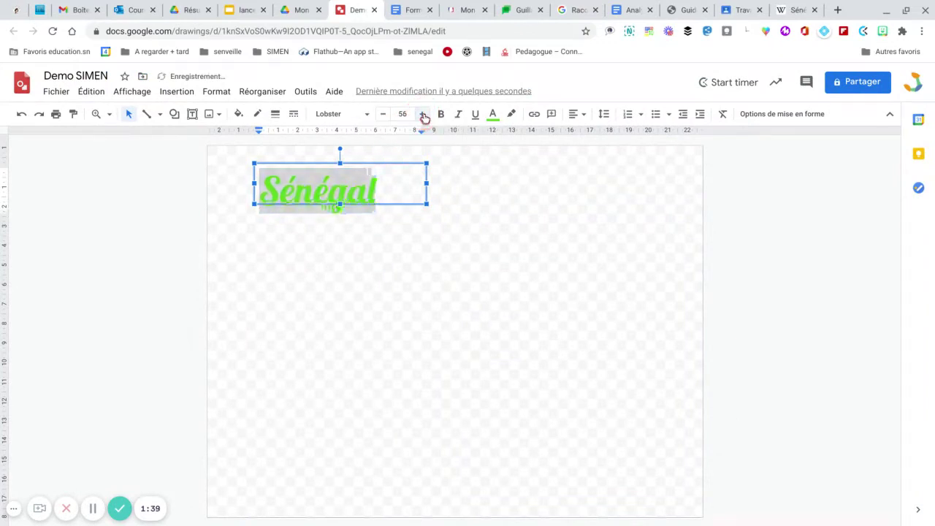
pyautogui.click(423, 115)
pyautogui.click(423, 115)
pyautogui.click(423, 114)
pyautogui.click(423, 114)
pyautogui.click(423, 114)
pyautogui.click(423, 114)
pyautogui.click(423, 115)
pyautogui.click(423, 115)
pyautogui.click(423, 115)
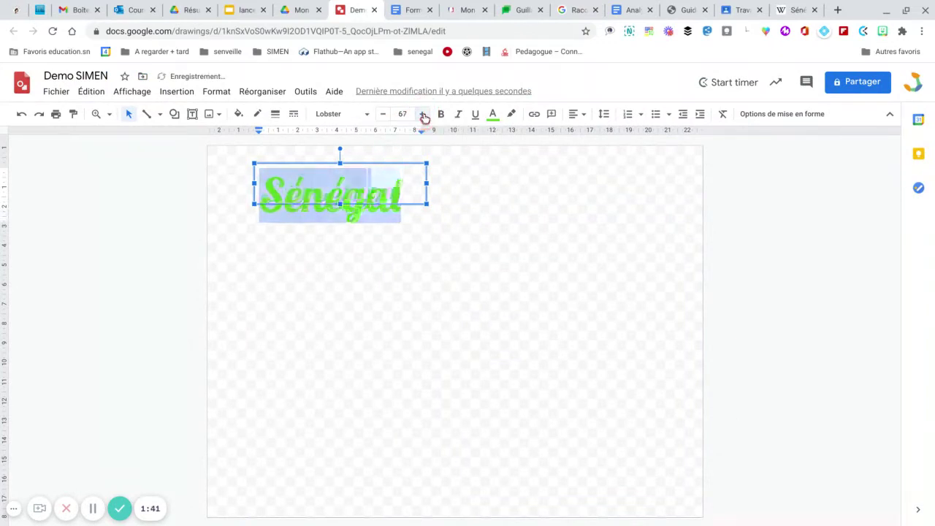
pyautogui.click(423, 114)
pyautogui.click(423, 114)
pyautogui.click(423, 115)
pyautogui.click(422, 114)
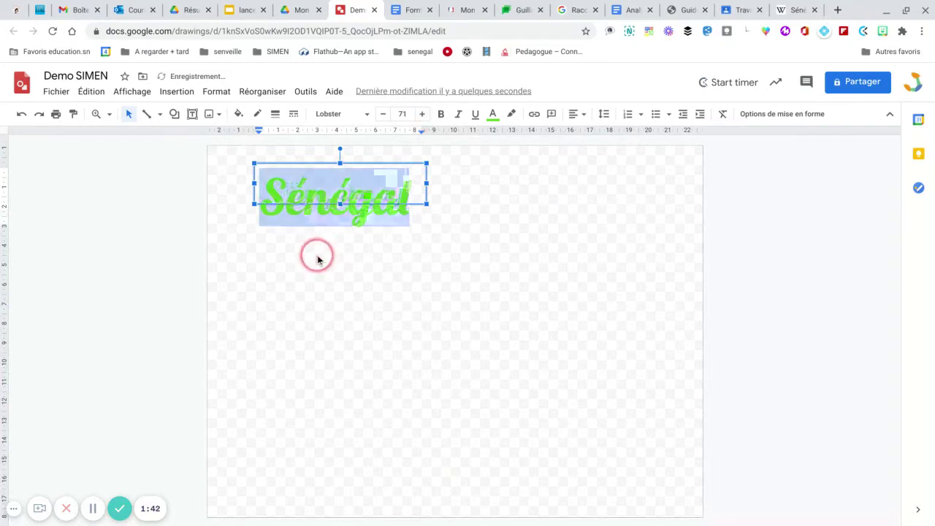
pyautogui.click(341, 203)
pyautogui.click(488, 198)
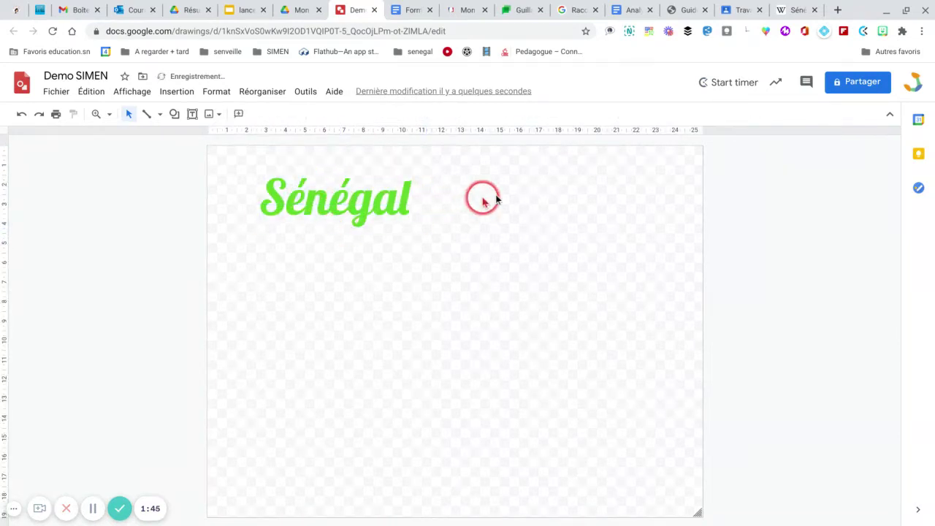
# - Add a text box about 8 cm wide and 2 cm high beside "Sénégal" with the text "Les pays limitrophes"
pyautogui.click(192, 114)
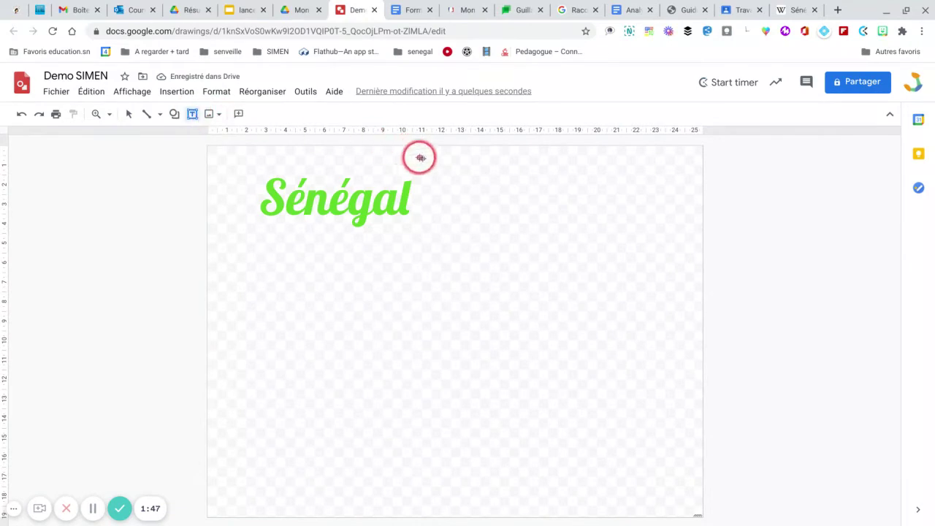
pyautogui.moveTo(431, 161); pyautogui.dragTo(590, 199)
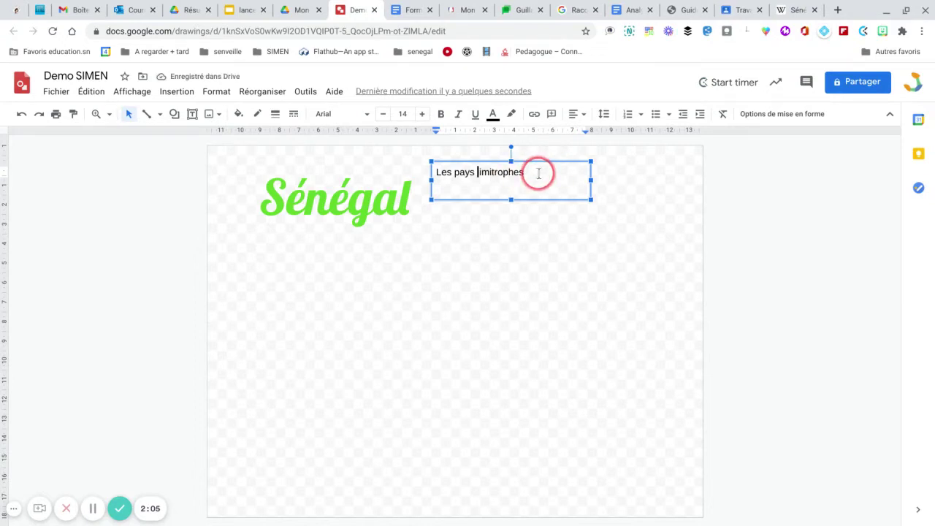
# - Add the Abril Fatface font from the additional fonts and apply it to the text "Les pays limitrophes"
pyautogui.moveTo(538, 173); pyautogui.dragTo(423, 168)
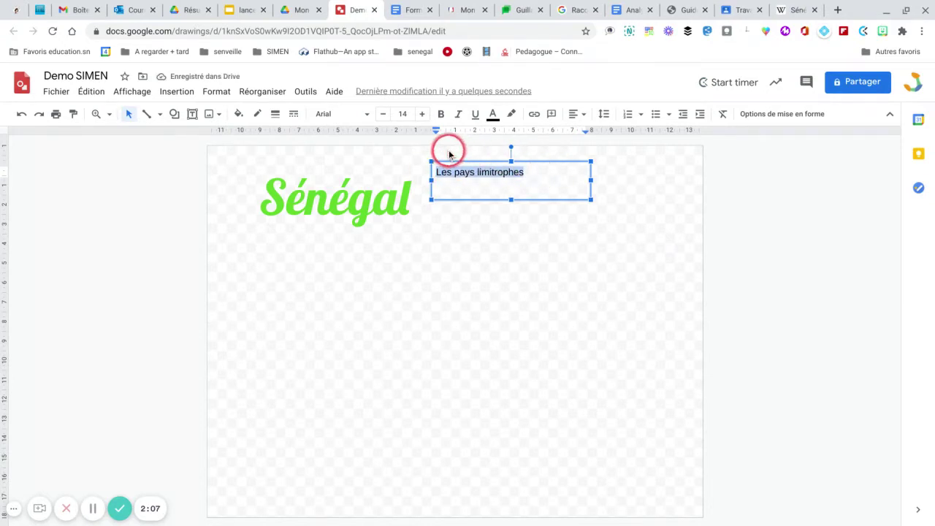
pyautogui.click(368, 115)
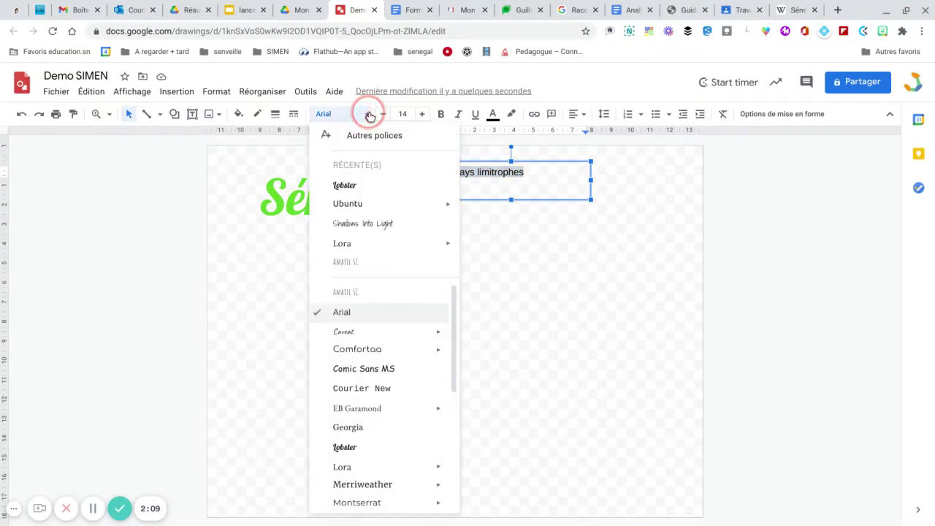
pyautogui.scroll(-3, 388, 317)
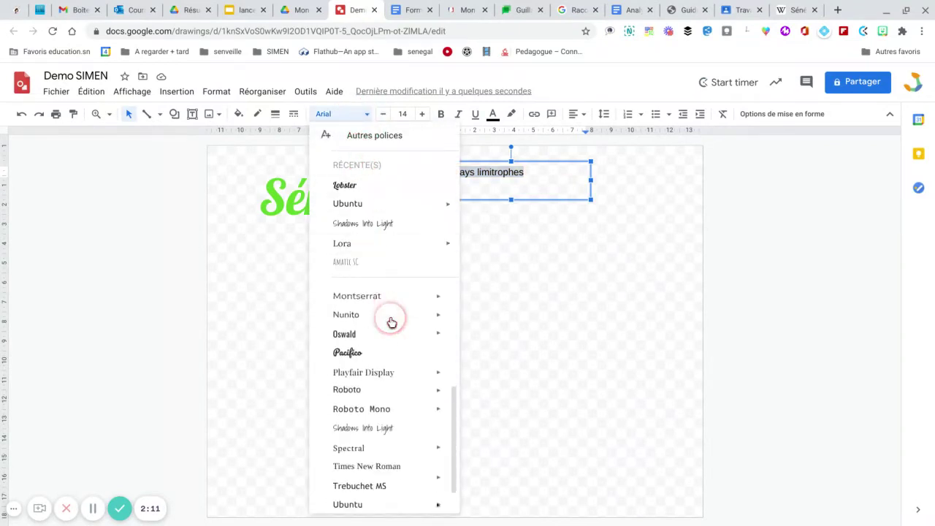
pyautogui.scroll(-1, 391, 323)
pyautogui.scroll(4, 373, 309)
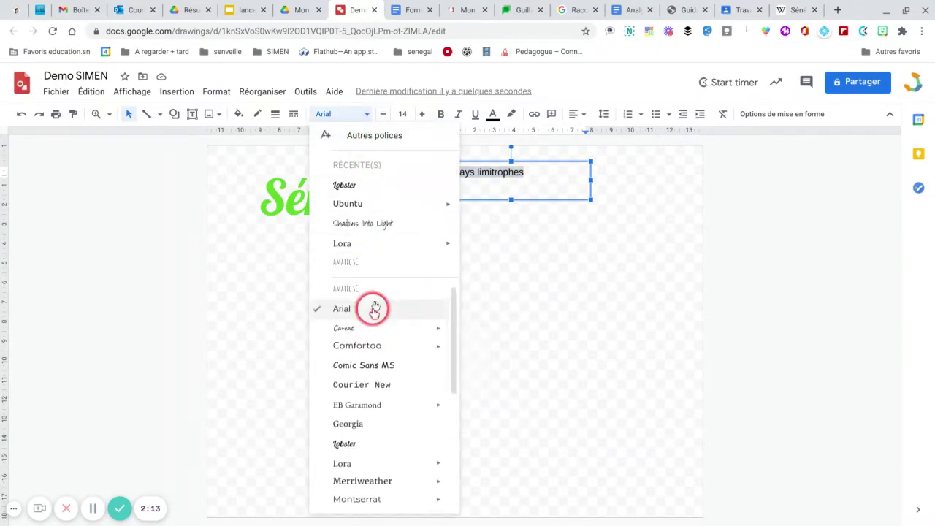
pyautogui.click(376, 137)
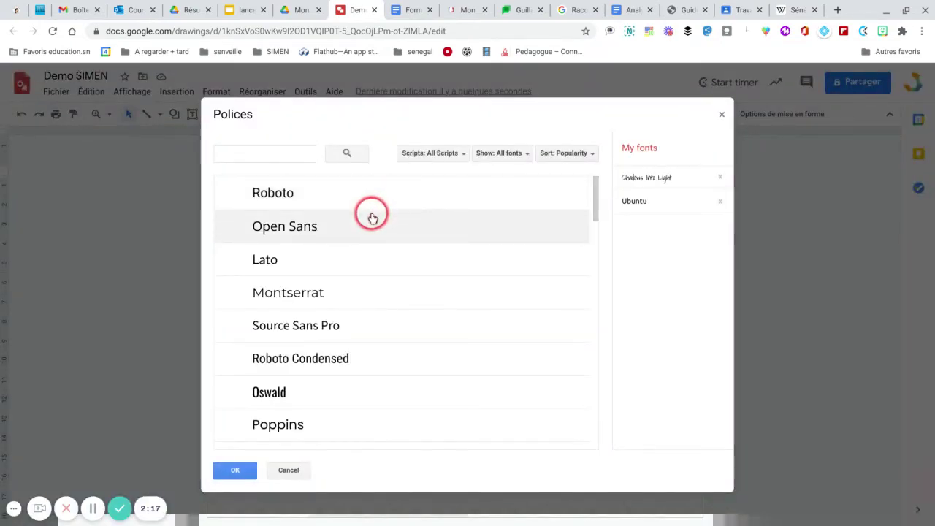
pyautogui.scroll(-2, 371, 216)
pyautogui.scroll(-5, 372, 219)
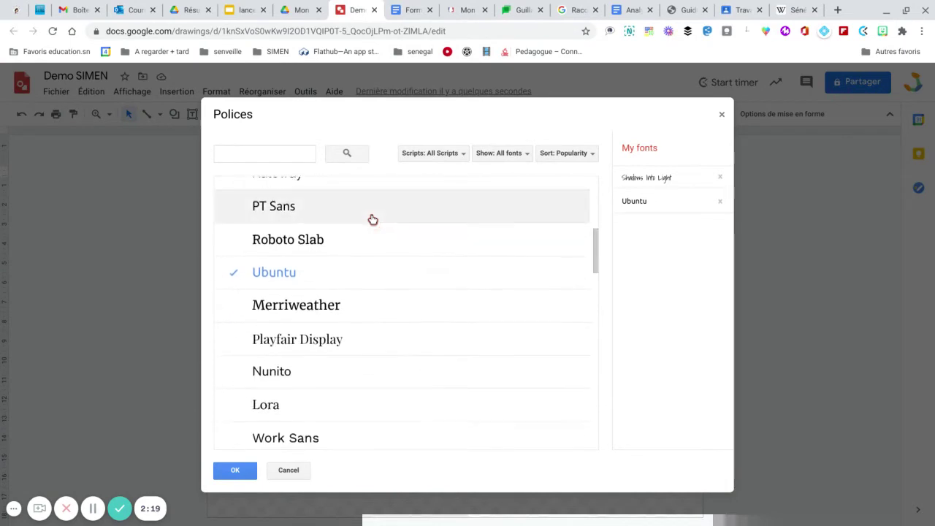
pyautogui.scroll(-7, 372, 220)
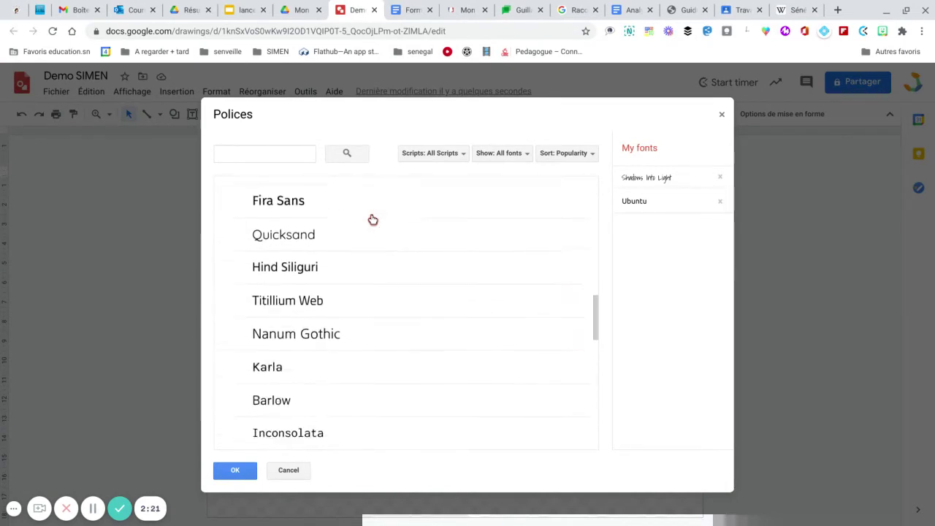
pyautogui.scroll(-6, 373, 220)
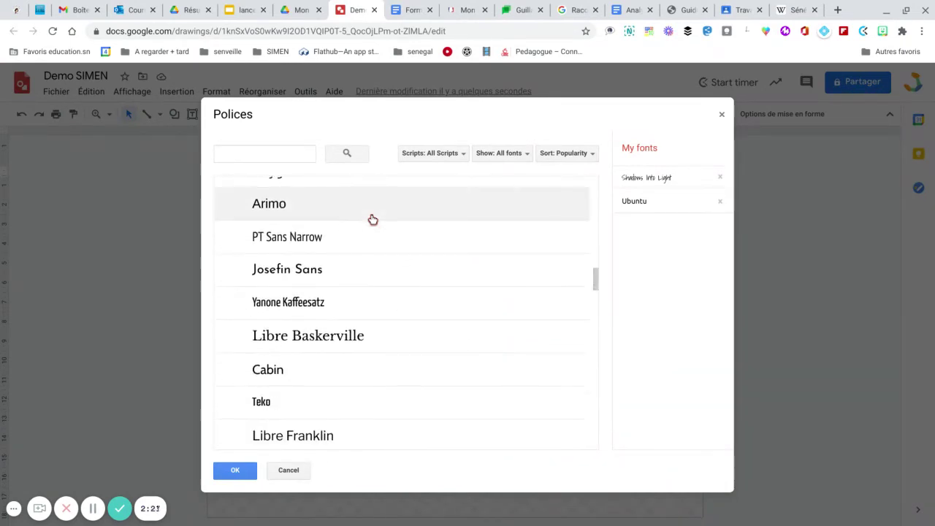
pyautogui.scroll(-6, 372, 220)
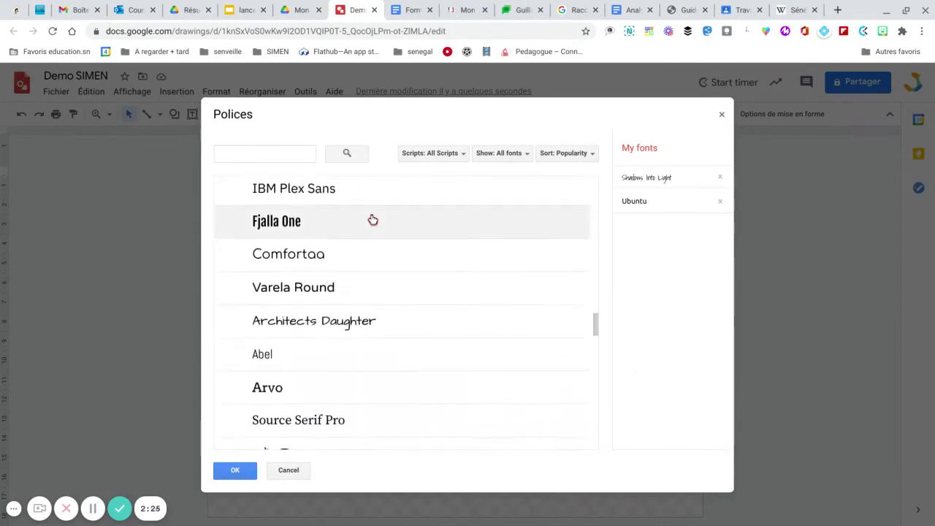
pyautogui.scroll(-2, 373, 219)
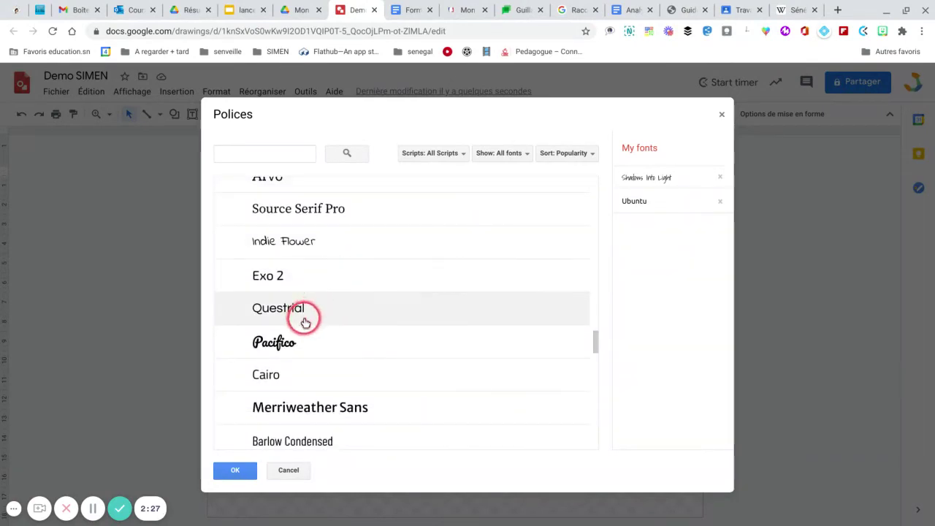
pyautogui.scroll(-4, 346, 263)
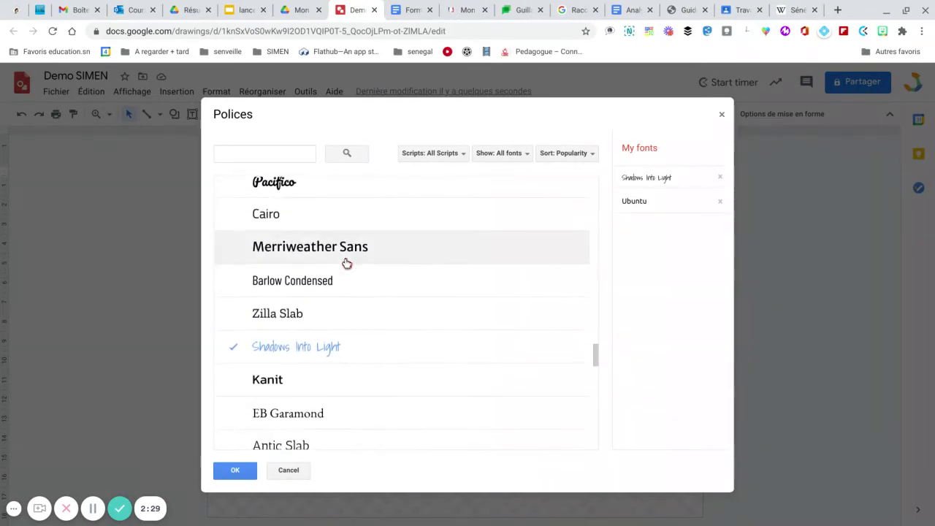
pyautogui.scroll(-3, 355, 300)
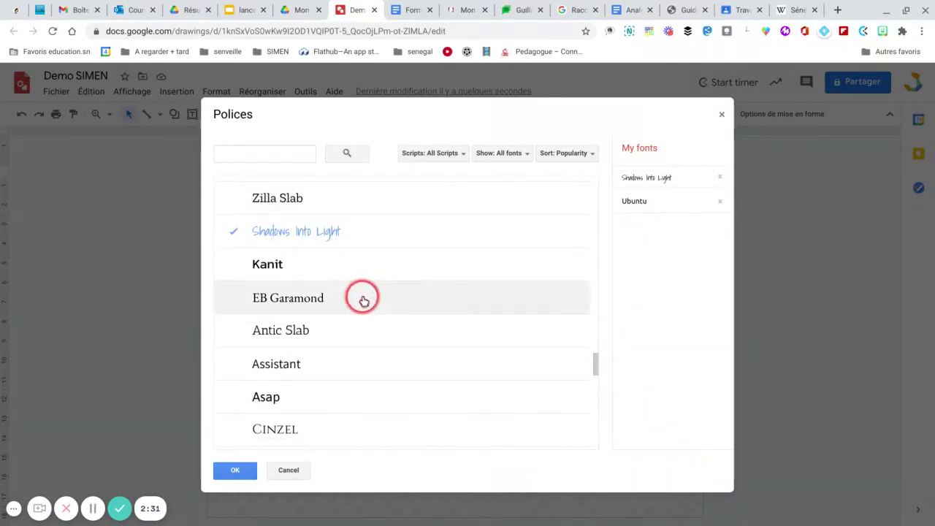
pyautogui.scroll(-3, 321, 320)
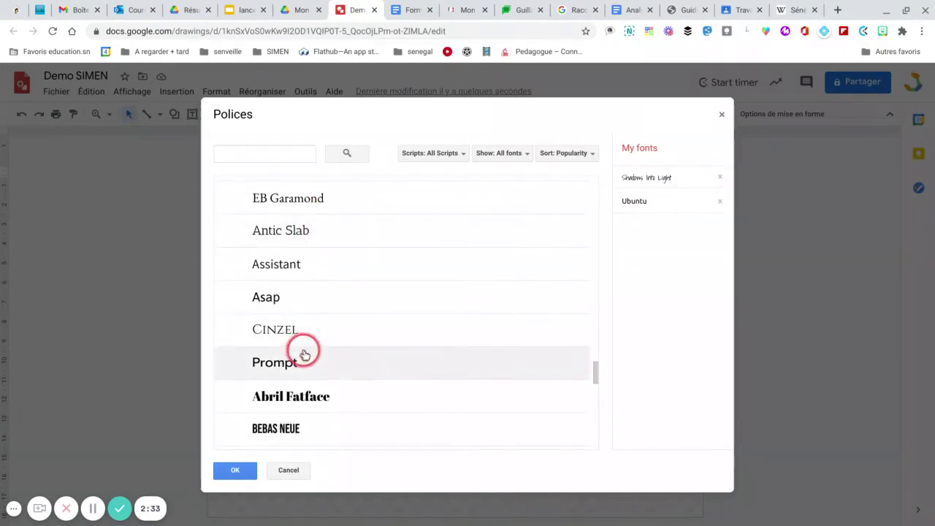
pyautogui.click(312, 395)
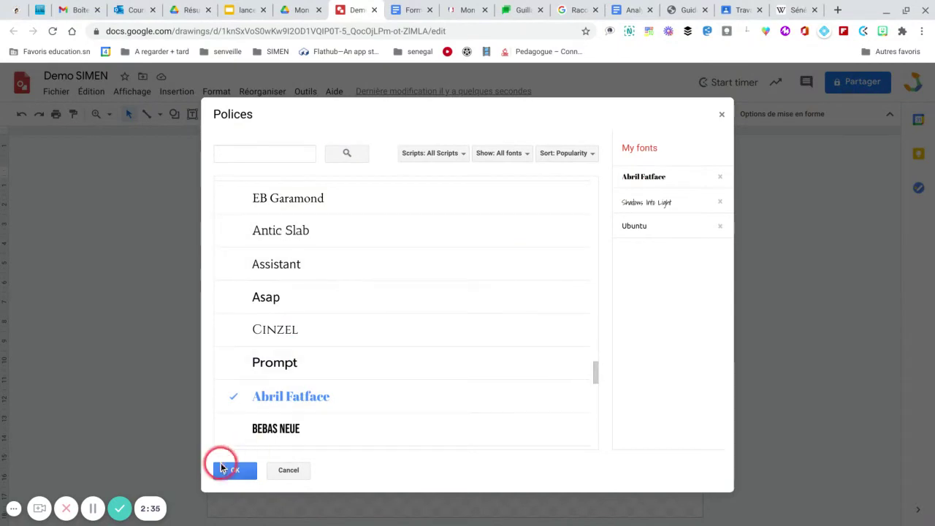
pyautogui.click(230, 470)
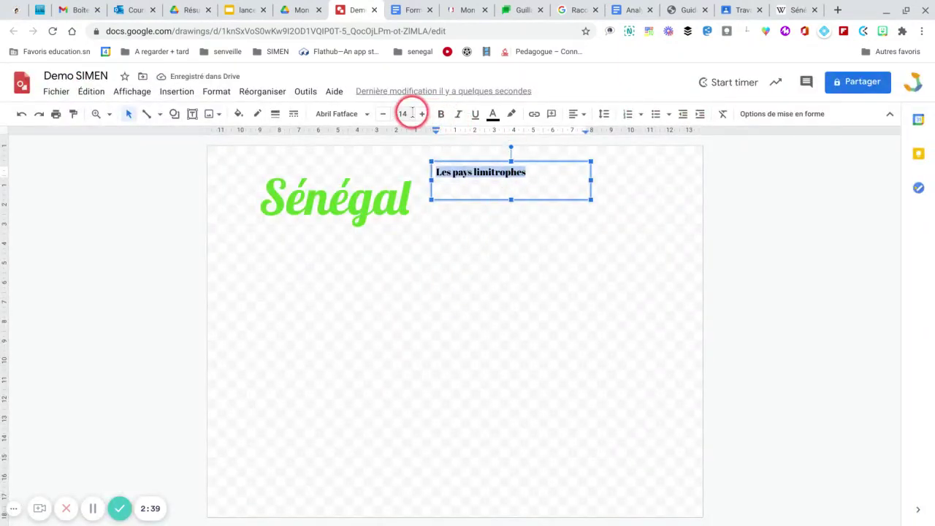
# - Increase the font size of "Les pays limitrophes" to 20
pyautogui.click(419, 114)
pyautogui.click(420, 114)
pyautogui.click(420, 114)
pyautogui.click(420, 114)
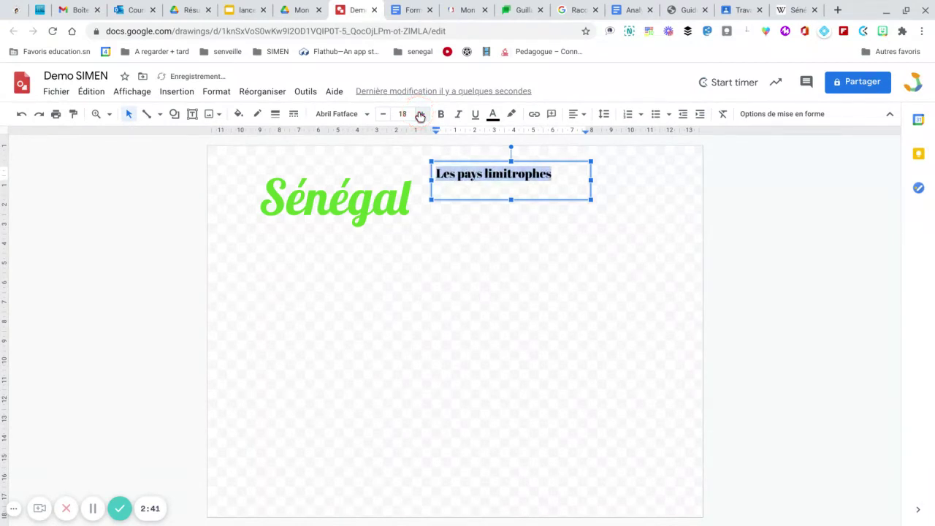
pyautogui.click(420, 114)
pyautogui.click(420, 113)
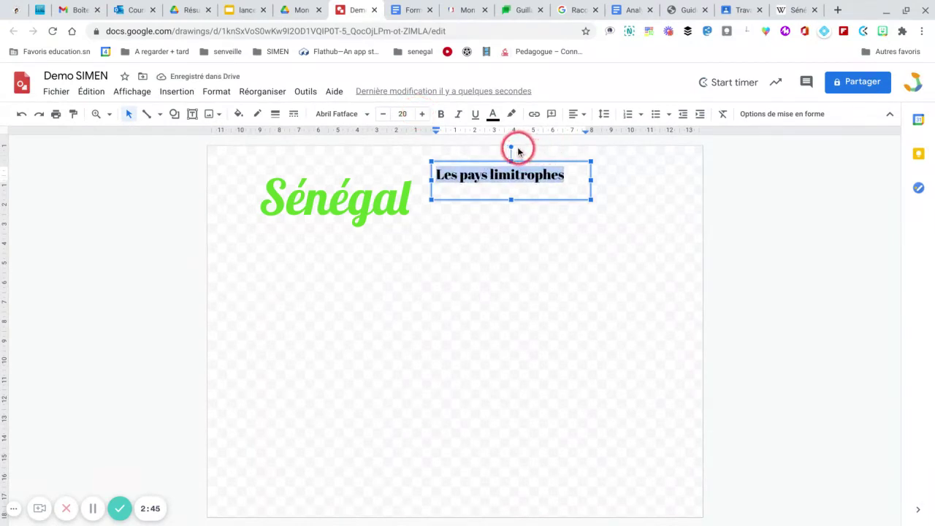
# - Tilt the "Les pays limitrophes" text box slightly clockwise and place it close against the upper end of "Sénégal"
pyautogui.moveTo(511, 146); pyautogui.dragTo(443, 160)
pyautogui.click(580, 190)
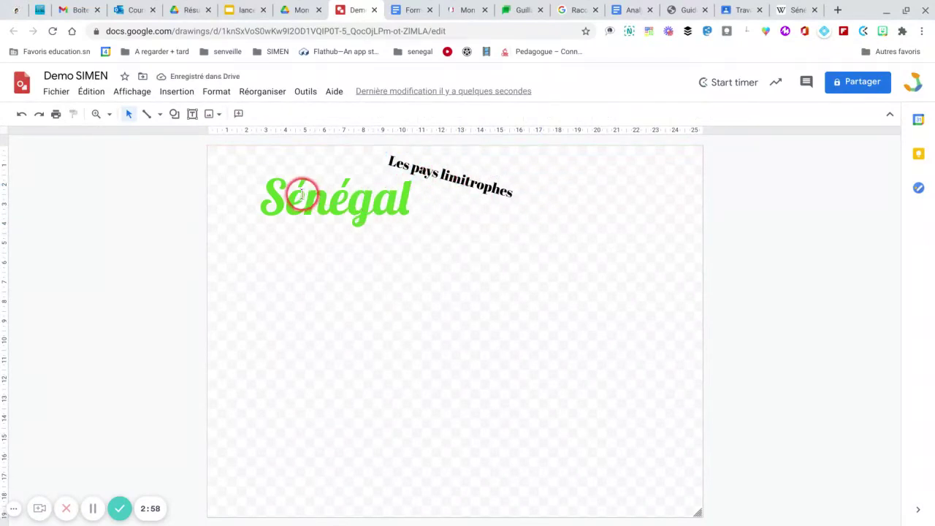
# - Color the "Les pays limitrophes" text light yellow, change it to dark orange, and deselect the text box
pyautogui.click(428, 173)
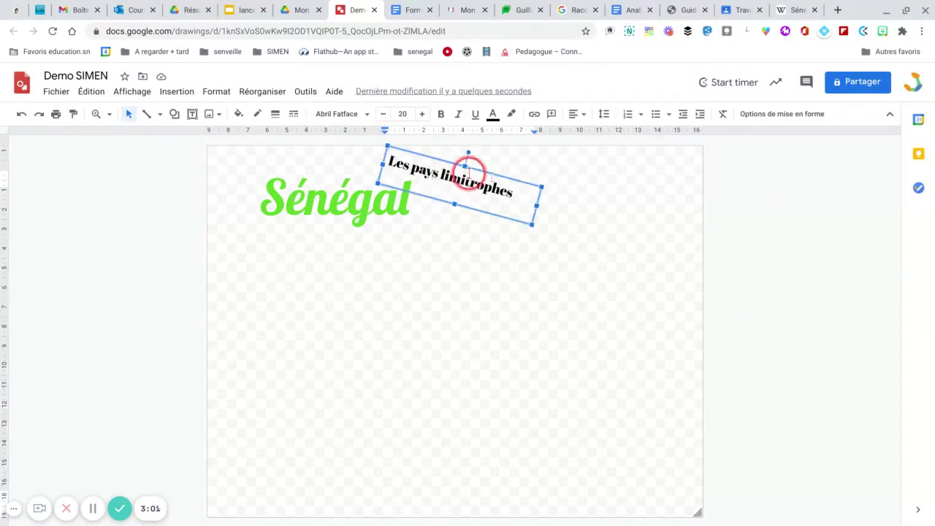
pyautogui.moveTo(512, 190); pyautogui.dragTo(394, 167)
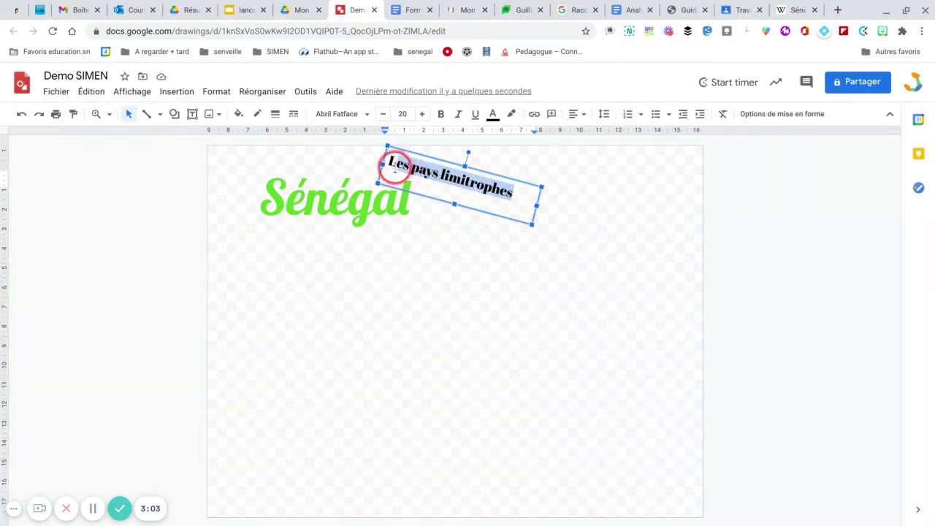
pyautogui.click(492, 114)
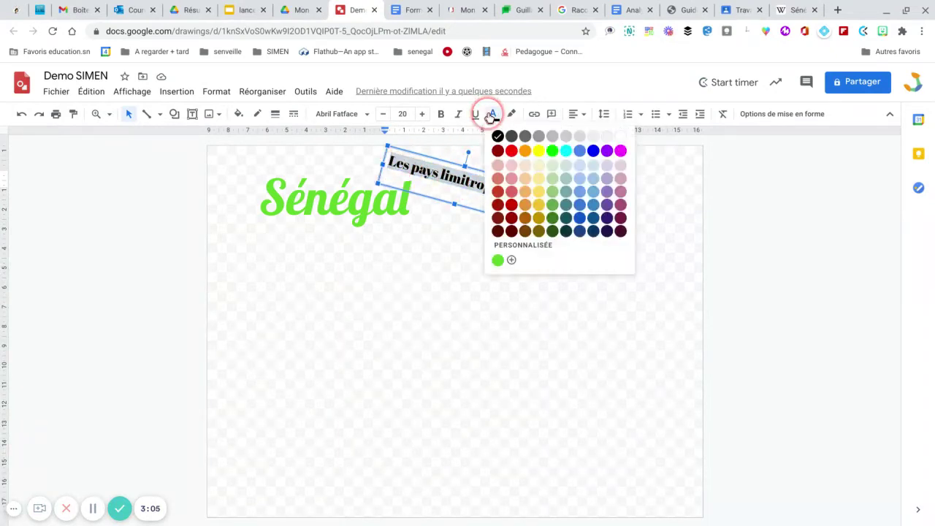
pyautogui.click(539, 167)
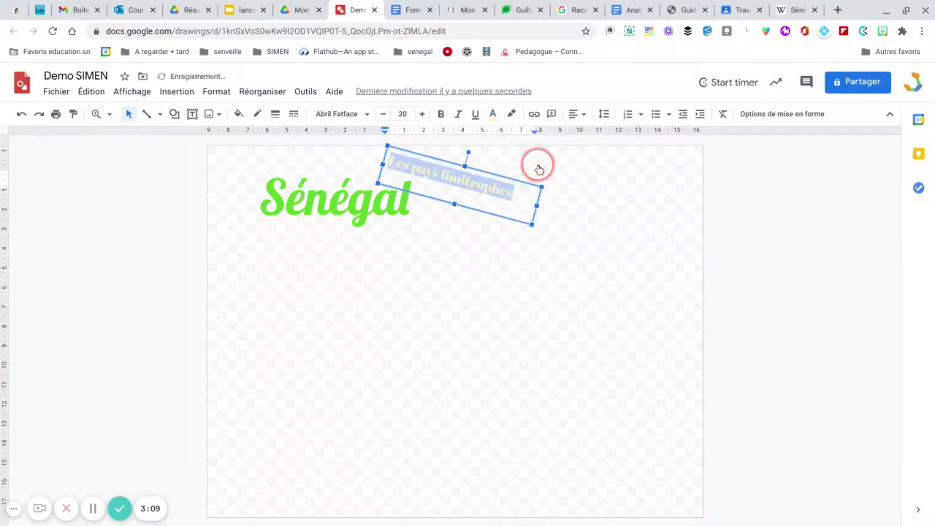
pyautogui.click(493, 117)
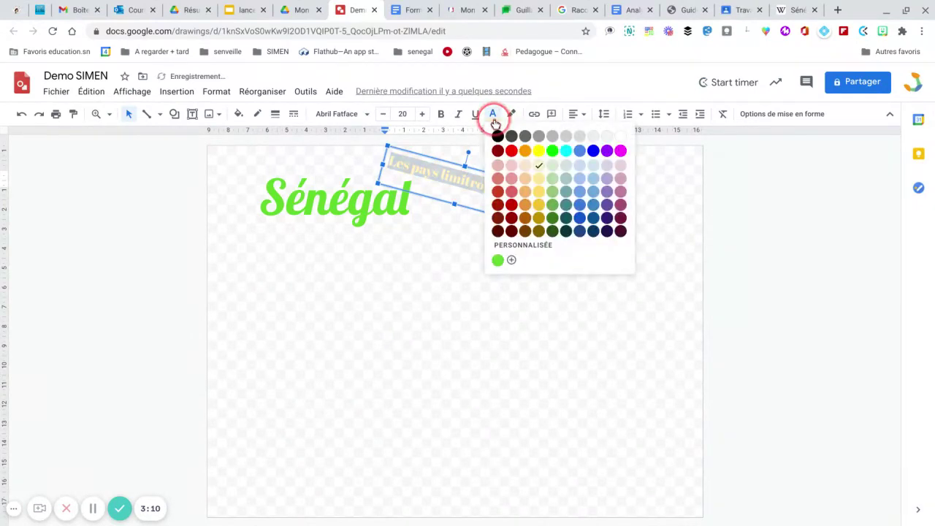
pyautogui.click(525, 203)
pyautogui.click(248, 184)
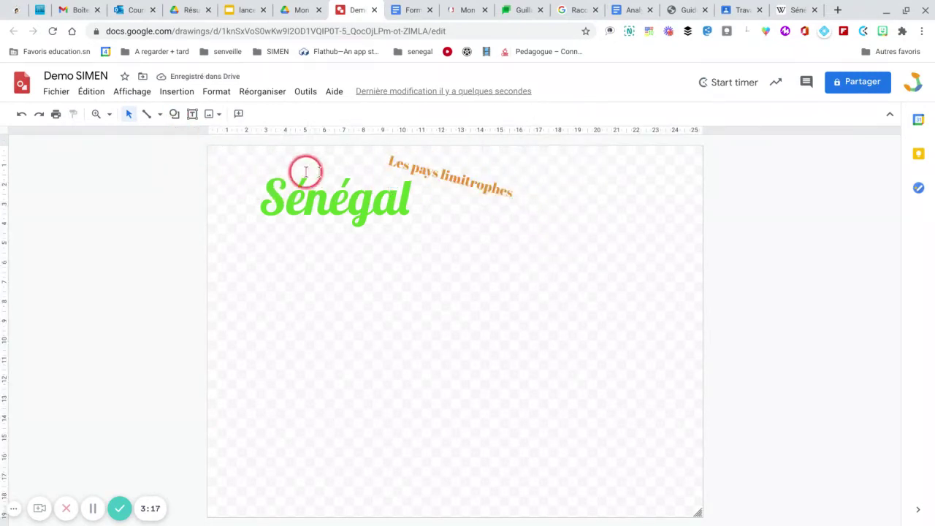
# - Draw a rounded rectangle about 14.7 cm wide and 4 cm high covering both the "Sénégal" and "Les pays limitrophes" texts
pyautogui.click(176, 117)
pyautogui.moveTo(195, 137)
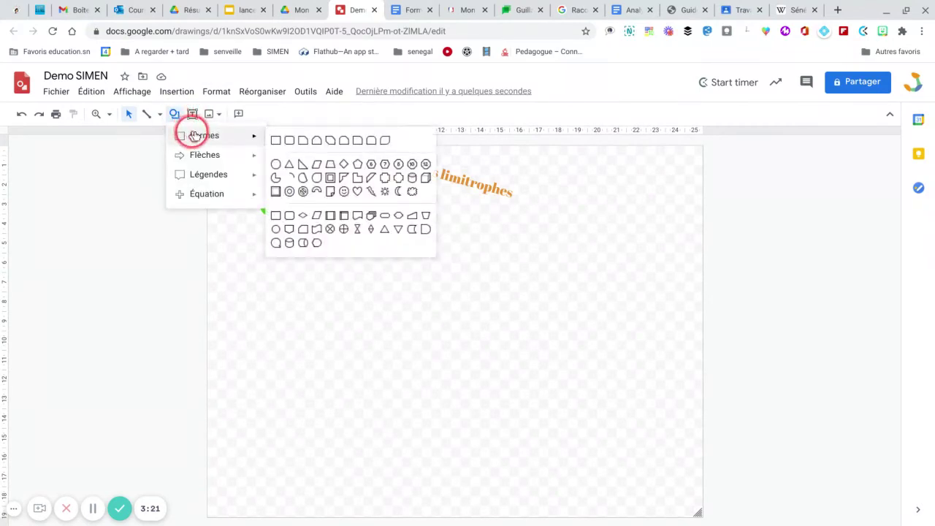
pyautogui.click(288, 139)
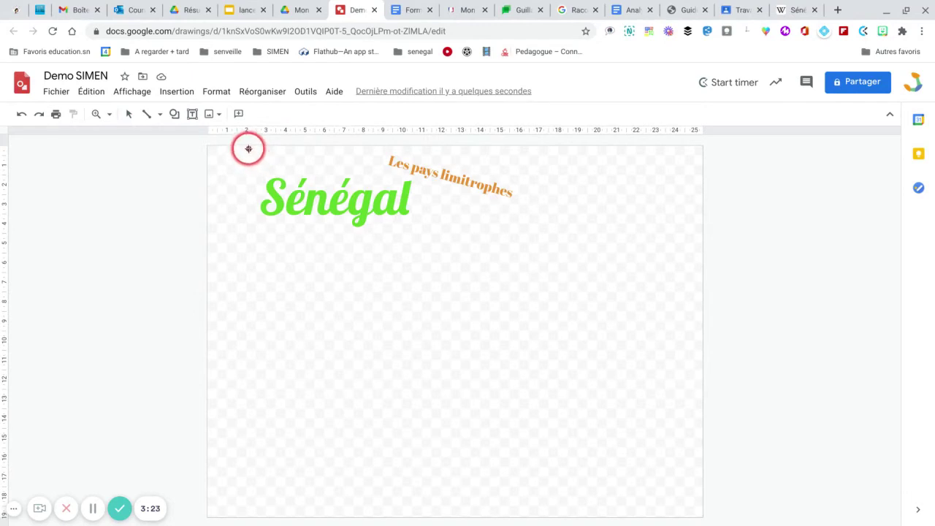
pyautogui.moveTo(249, 148); pyautogui.dragTo(534, 228)
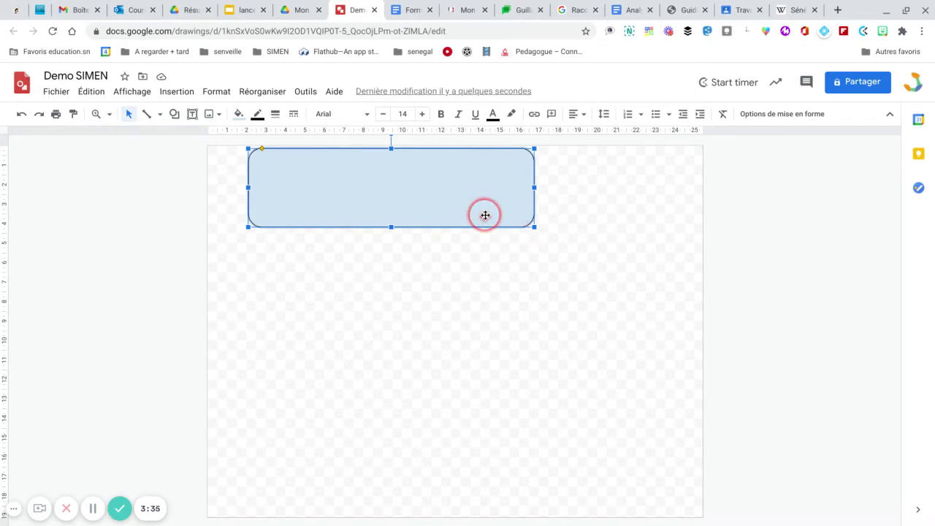
# - Send the rounded rectangle to the back, behind both texts
pyautogui.rightClick(441, 197)
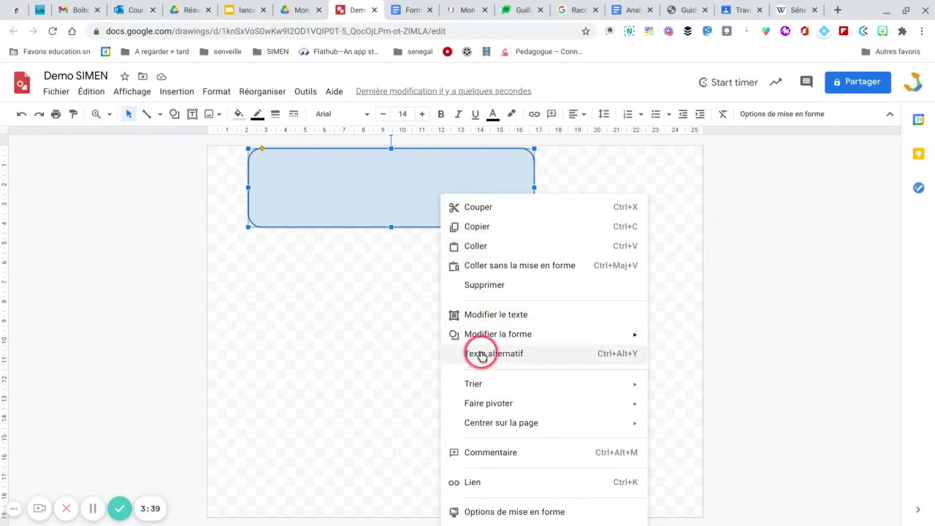
pyautogui.moveTo(480, 387)
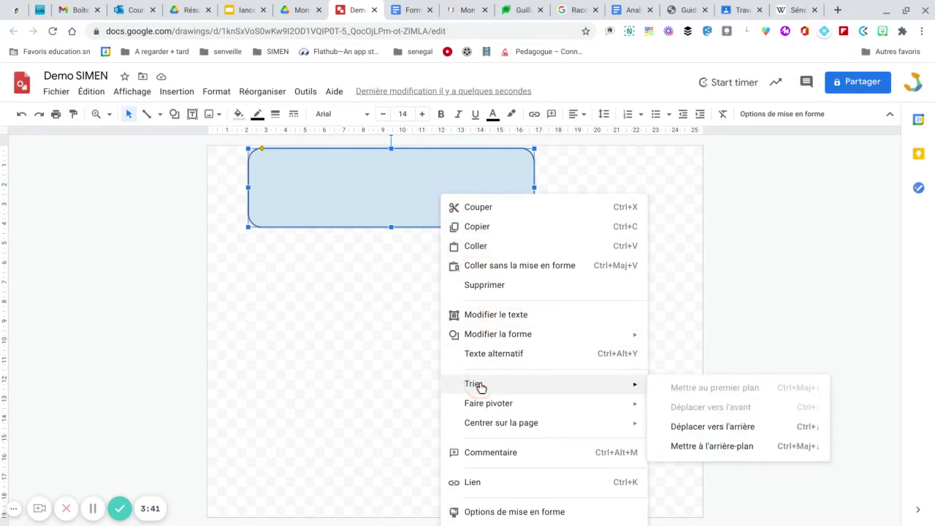
pyautogui.click(252, 93)
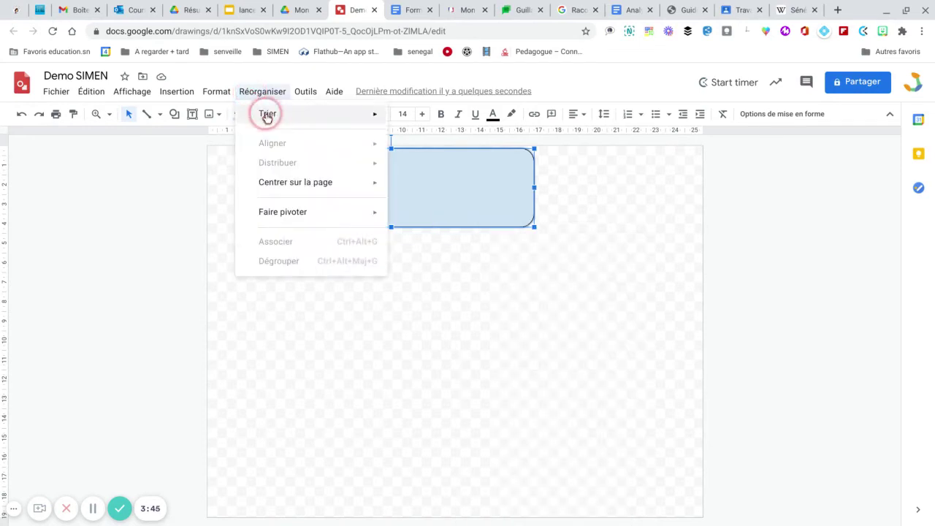
pyautogui.moveTo(266, 114)
pyautogui.click(466, 177)
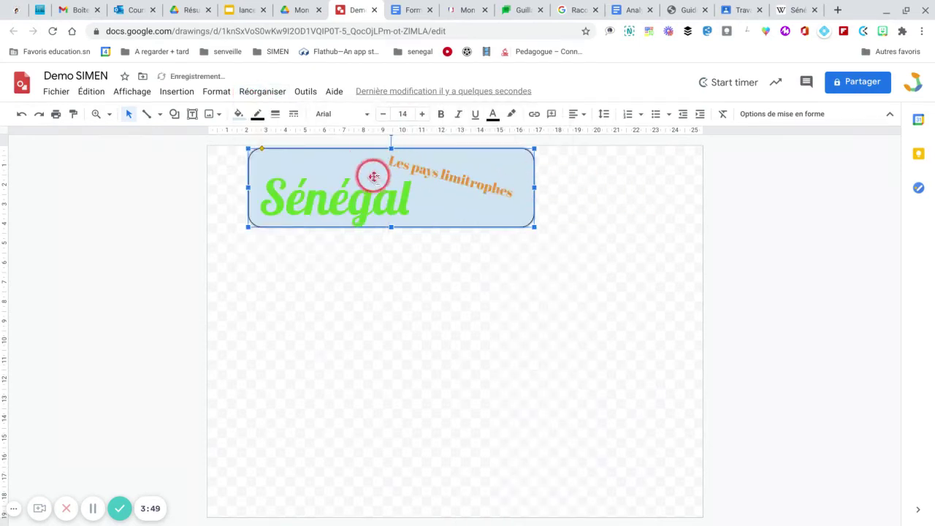
# - Fill the rounded rectangle with dark yellow, then change the fill to a lighter yellow
pyautogui.click(242, 120)
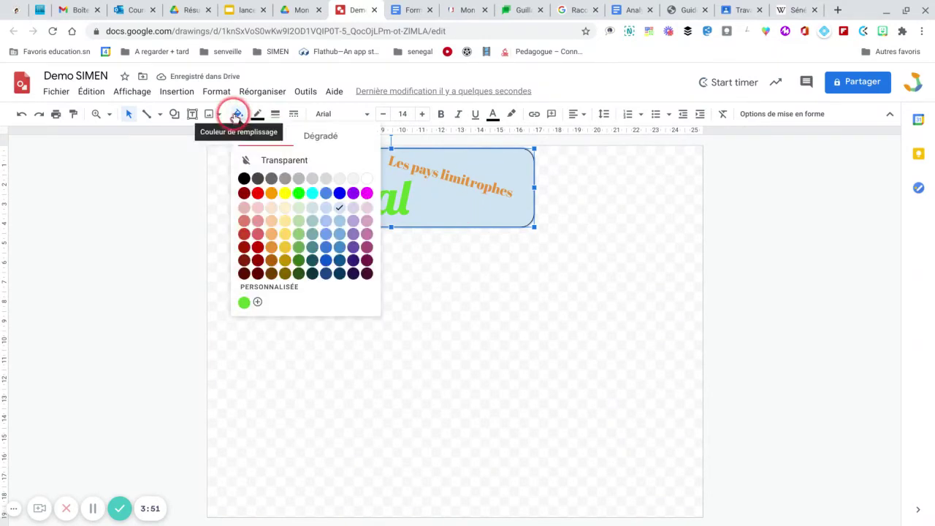
pyautogui.click(285, 249)
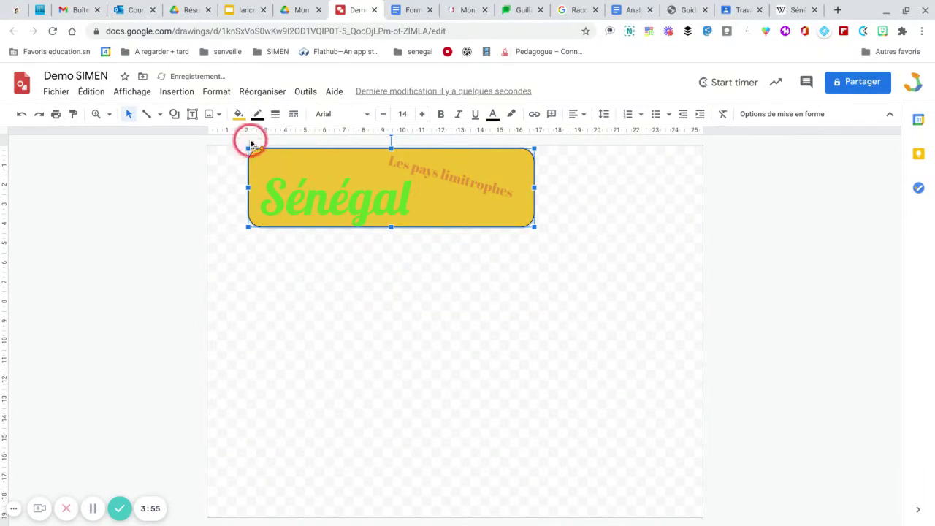
pyautogui.click(238, 115)
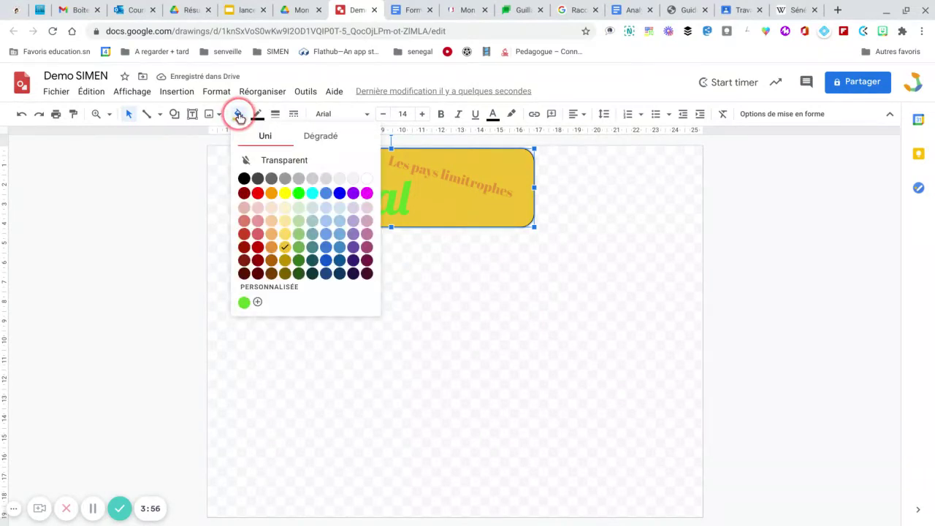
pyautogui.click(283, 222)
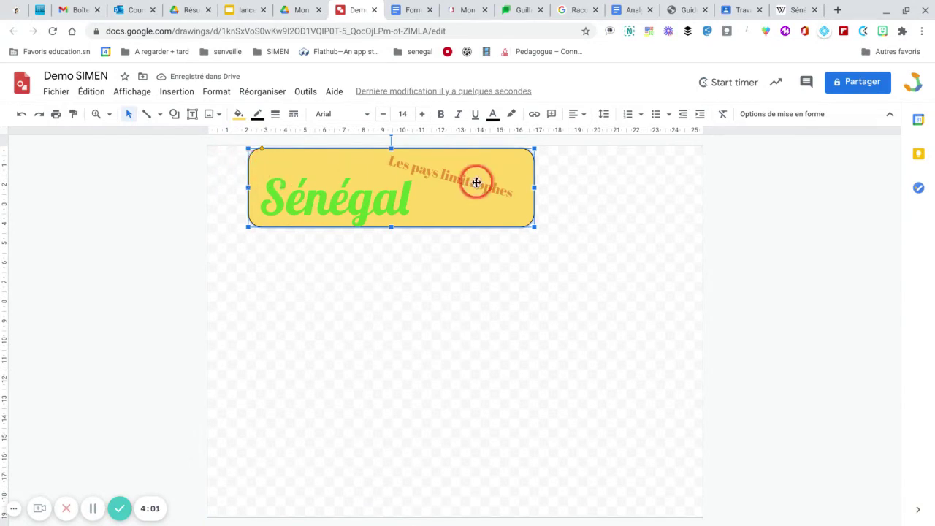
# - Undo a trial shift of the rounded rectangle and narrow it from its right edge to about 14.2 cm wide
pyautogui.moveTo(532, 167); pyautogui.dragTo(549, 168)
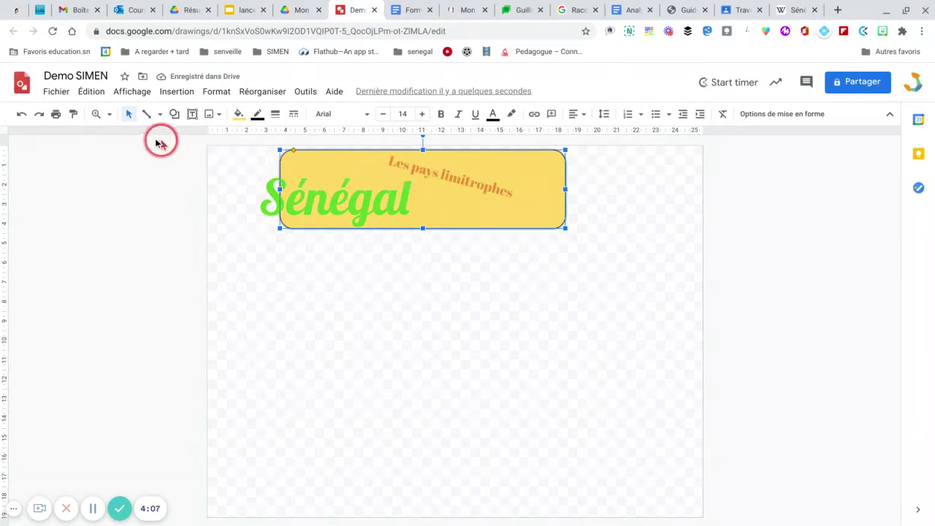
pyautogui.click(21, 116)
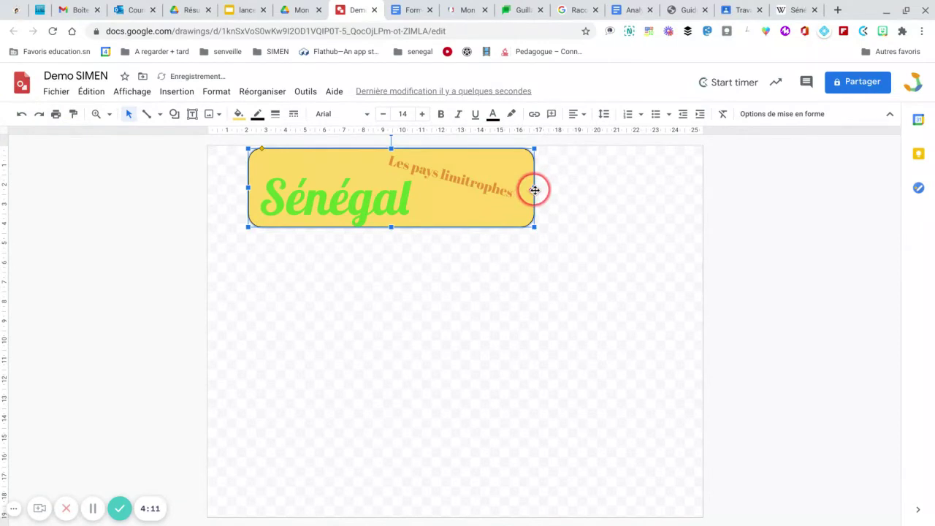
pyautogui.moveTo(535, 190); pyautogui.dragTo(525, 188)
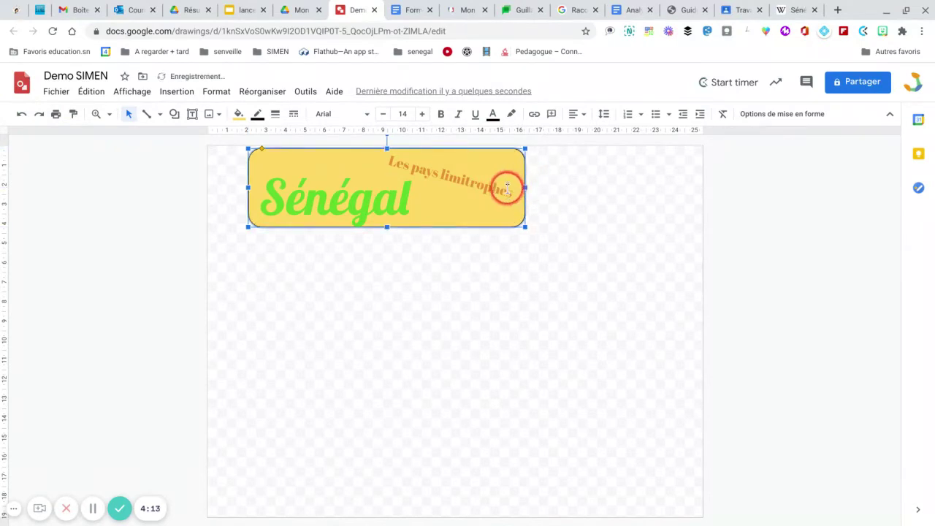